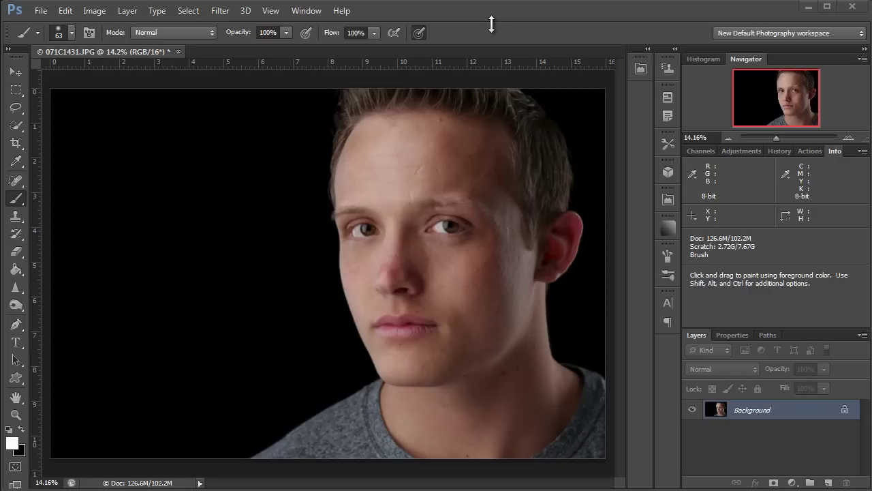
Step: Zoom the portrait from 14.2% to about 40%, centred on the eyes
{"action": "left_click", "coordinate": [492, 26]}
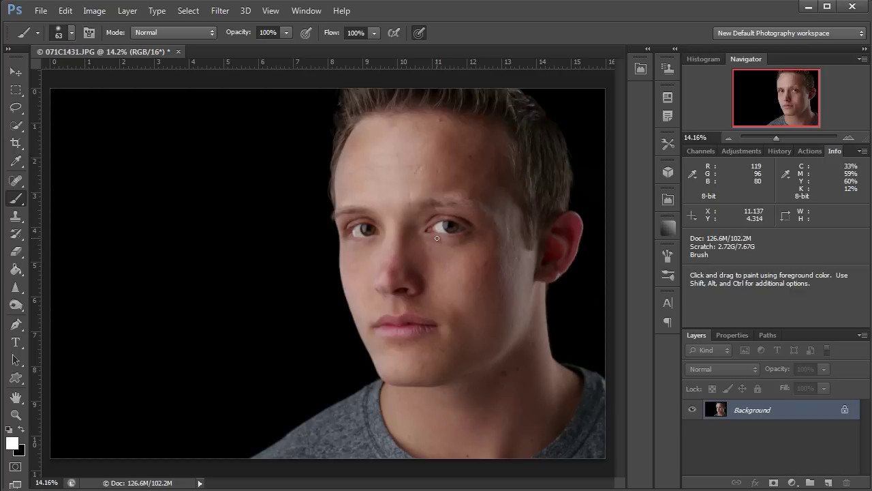
{"action": "left_click_drag", "start_coordinate": [437, 238], "coordinate": [415, 292]}
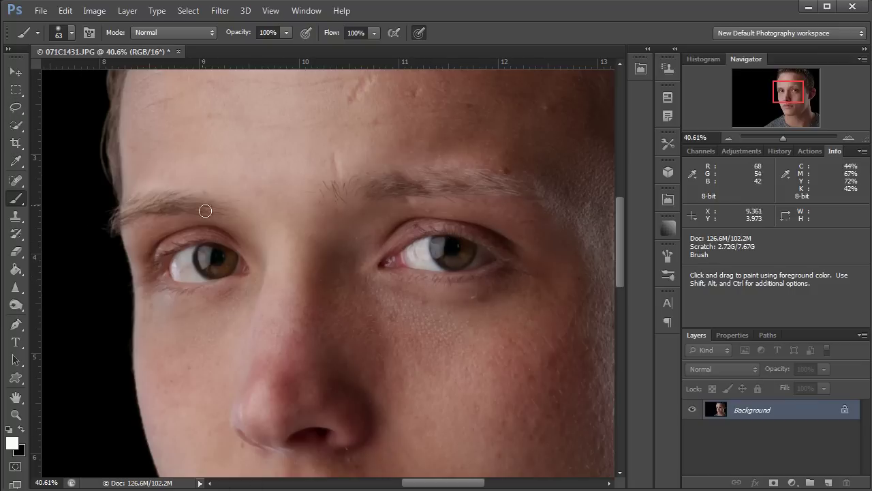
Step: Lasso-select the left eye and add the right eye to the selection
{"action": "left_click", "coordinate": [15, 109]}
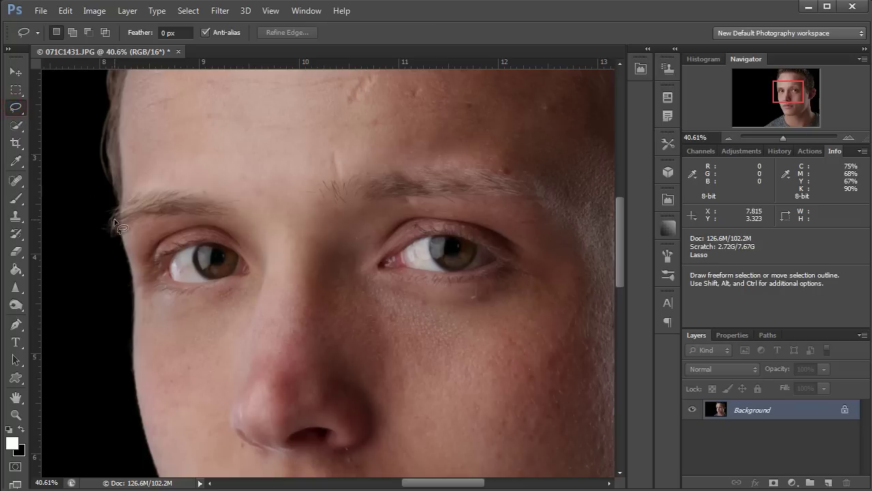
{"action": "left_click_drag", "start_coordinate": [144, 235], "coordinate": [238, 295]}
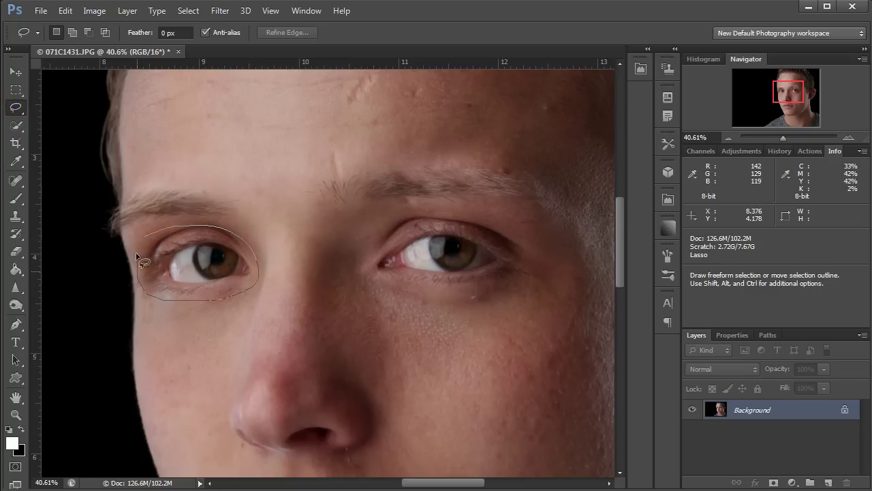
{"action": "left_click_drag", "start_coordinate": [237, 295], "coordinate": [147, 238]}
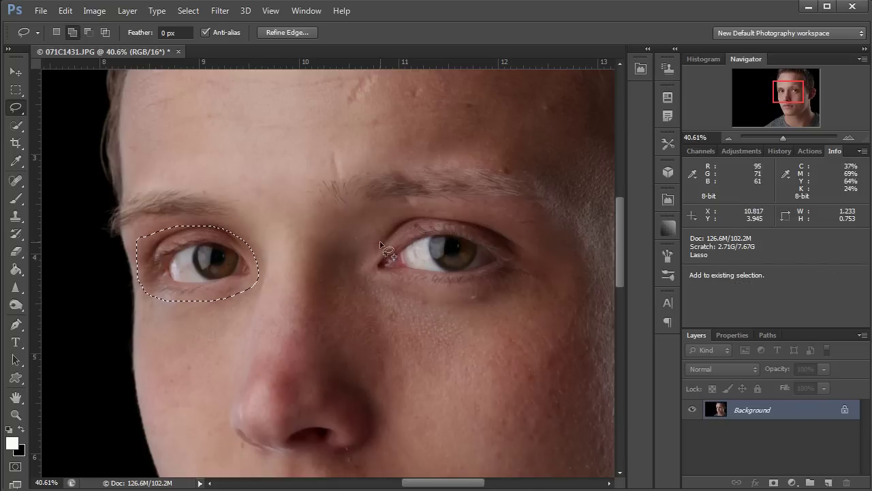
{"action": "mouse_move", "coordinate": [381, 233]}
{"action": "left_mouse_down"}
{"action": "mouse_move", "coordinate": [525, 226]}
{"action": "mouse_move", "coordinate": [375, 234]}
{"action": "mouse_move", "coordinate": [399, 227]}
{"action": "left_mouse_up"}
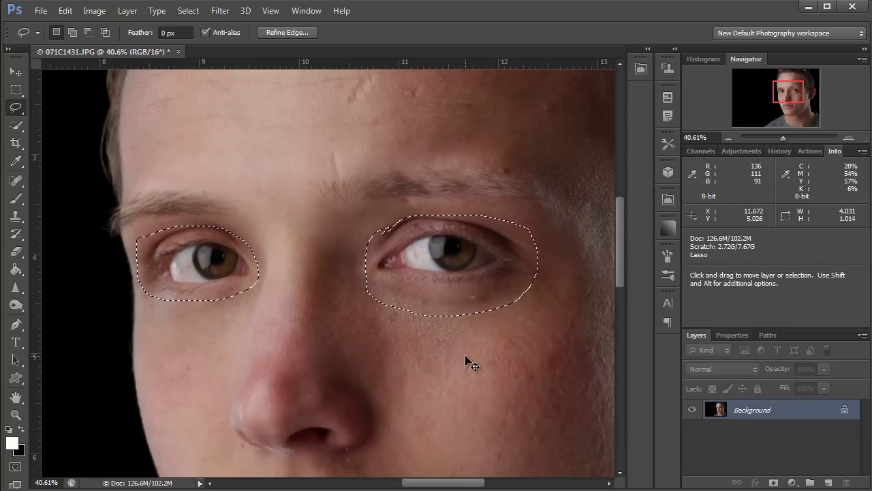
Step: Copy both eyes to a new Layer 1, verify its contents, and make it active
{"action": "key", "text": "ctrl+j"}
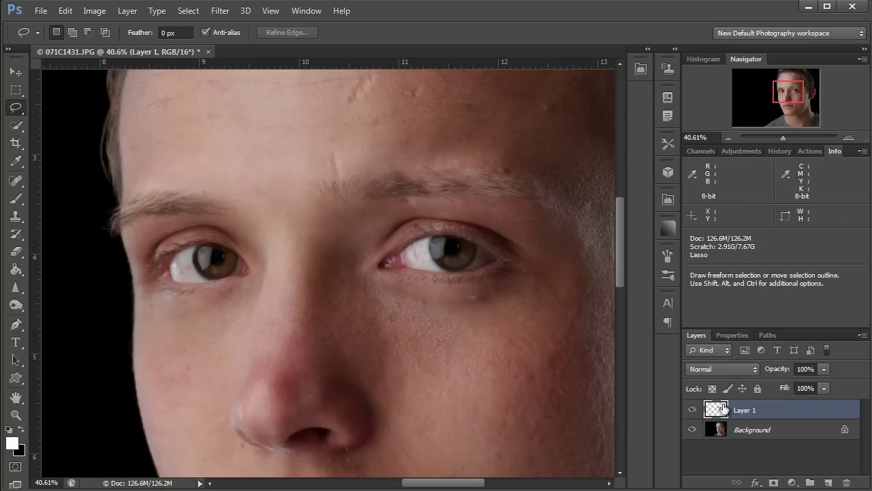
{"action": "left_click", "coordinate": [691, 429]}
{"action": "left_click", "coordinate": [748, 409]}
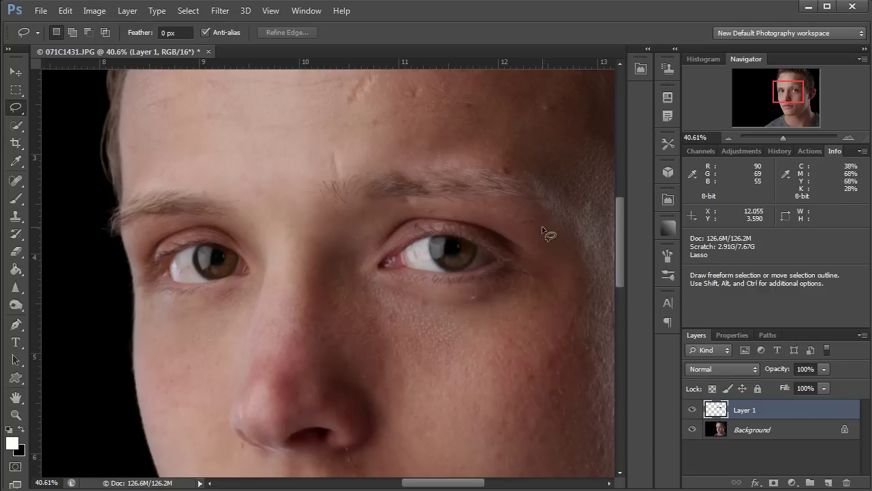
Step: Apply Shadows/Highlights to Layer 1 with the Shadows Amount lowered to about 28%
{"action": "left_click", "coordinate": [95, 13]}
{"action": "mouse_move", "coordinate": [114, 45]}
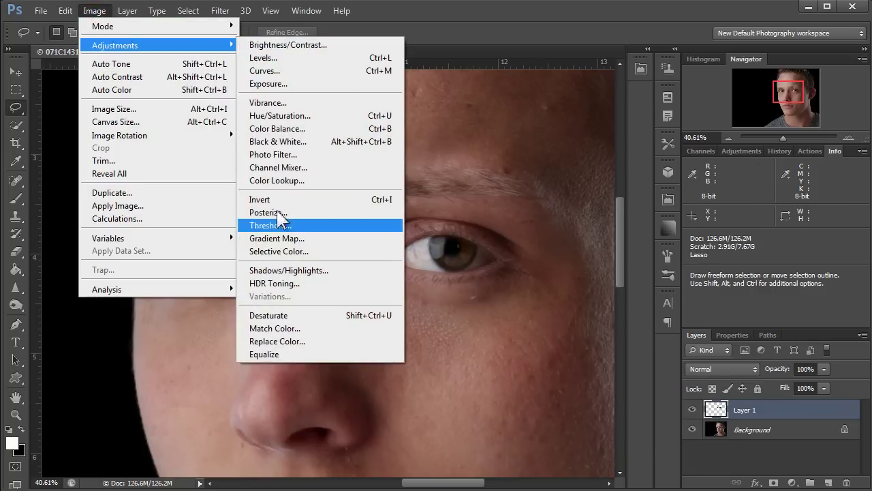
{"action": "left_click", "coordinate": [272, 270]}
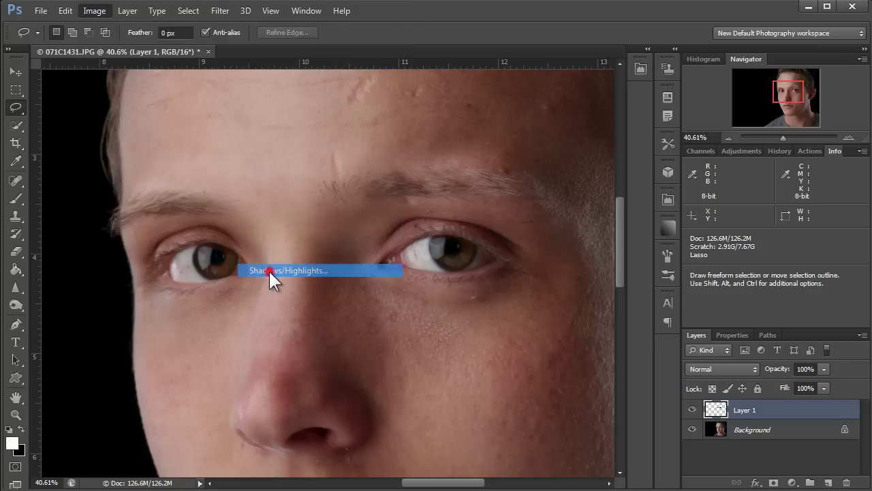
{"action": "mouse_move", "coordinate": [668, 119]}
{"action": "left_mouse_down"}
{"action": "mouse_move", "coordinate": [638, 118]}
{"action": "mouse_move", "coordinate": [661, 119]}
{"action": "left_mouse_up"}
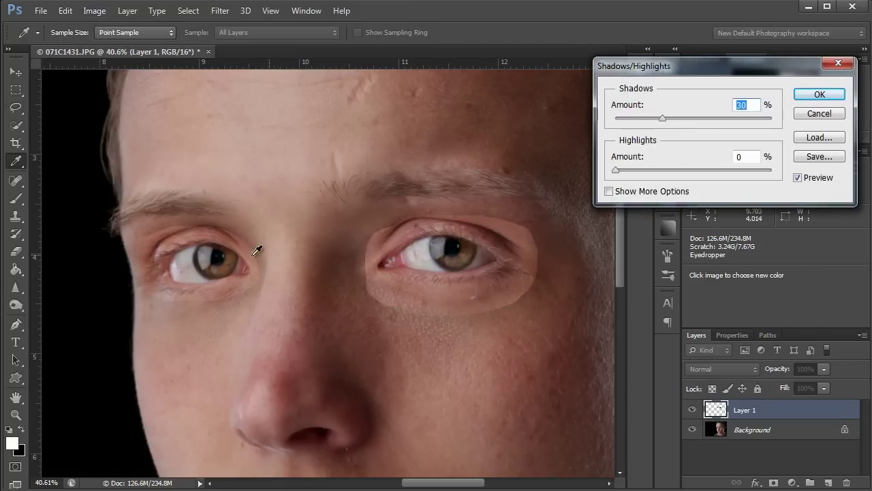
{"action": "left_click_drag", "start_coordinate": [659, 119], "coordinate": [656, 119]}
{"action": "left_click", "coordinate": [820, 95]}
{"action": "key", "text": "l"}
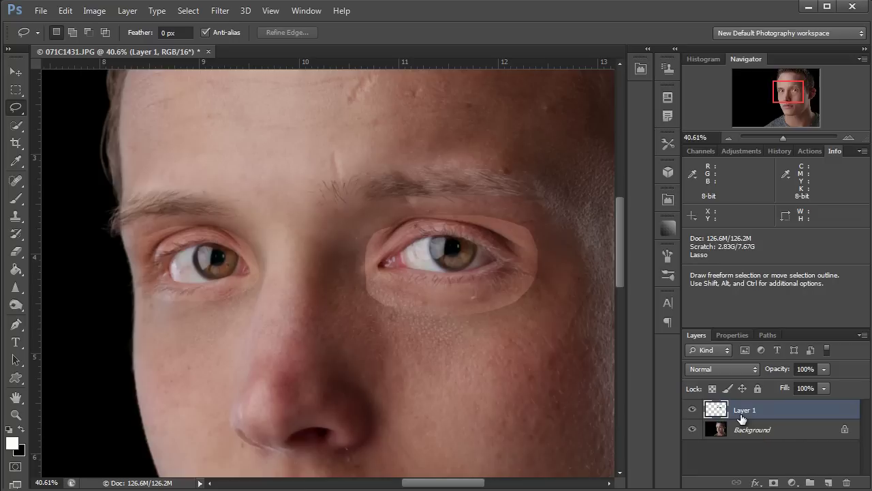
Step: Duplicate Layer 1 as Layer 1 copy and view the right eye at 100%
{"action": "key", "text": "ctrl+j"}
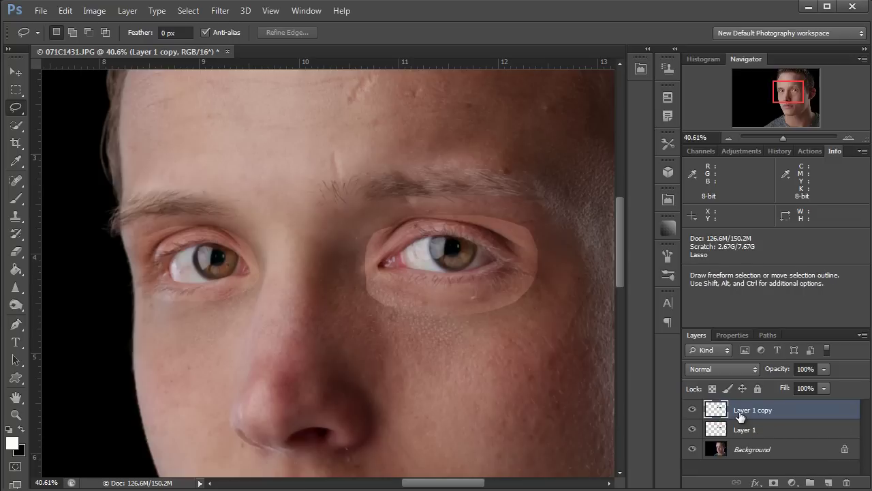
{"action": "key", "text": "z"}
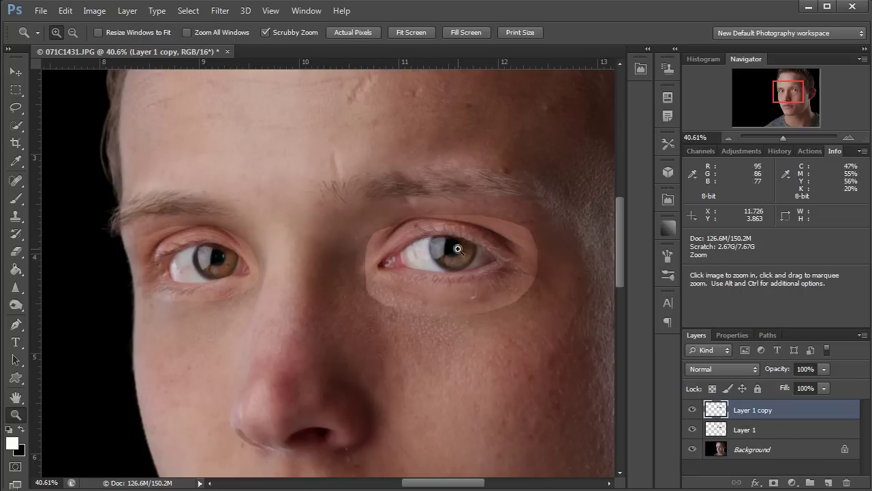
{"action": "left_click_drag", "start_coordinate": [458, 248], "coordinate": [507, 255]}
{"action": "key", "text": "ctrl+1"}
{"action": "key", "text": "l"}
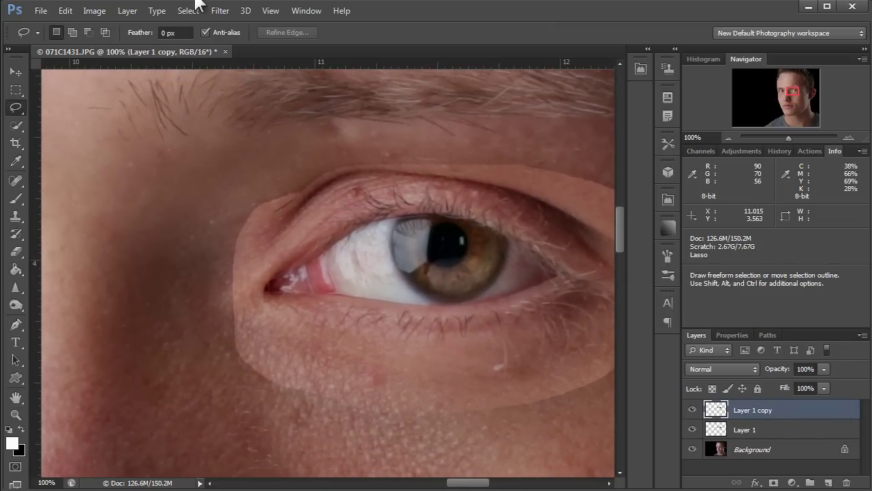
{"action": "left_click", "coordinate": [218, 9]}
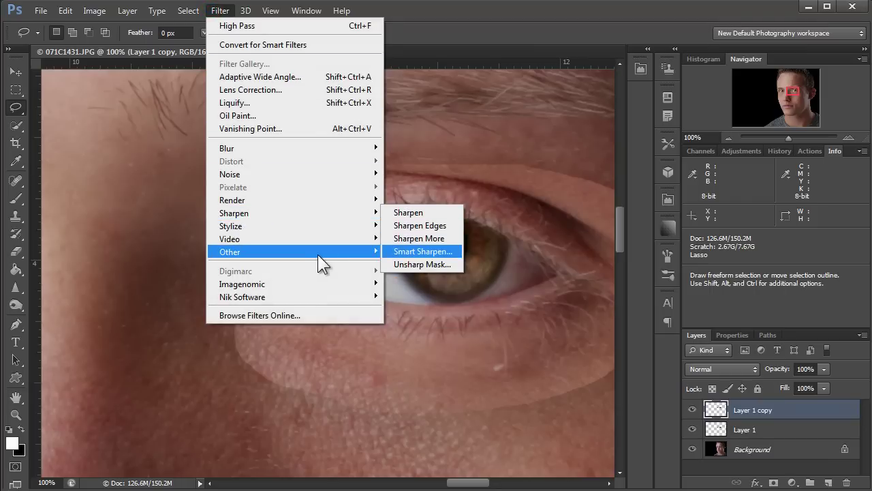
{"action": "mouse_move", "coordinate": [229, 251]}
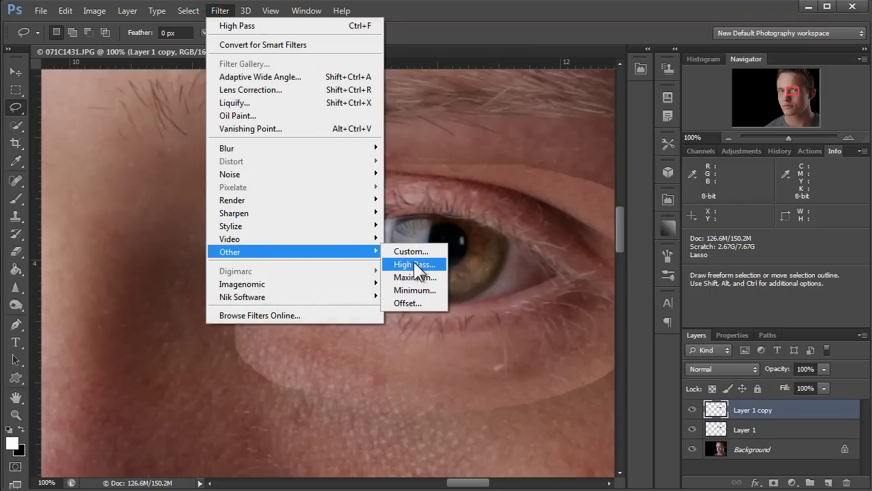
Step: Apply a High Pass filter with a 5.3-pixel radius to Layer 1 copy
{"action": "left_click", "coordinate": [414, 263]}
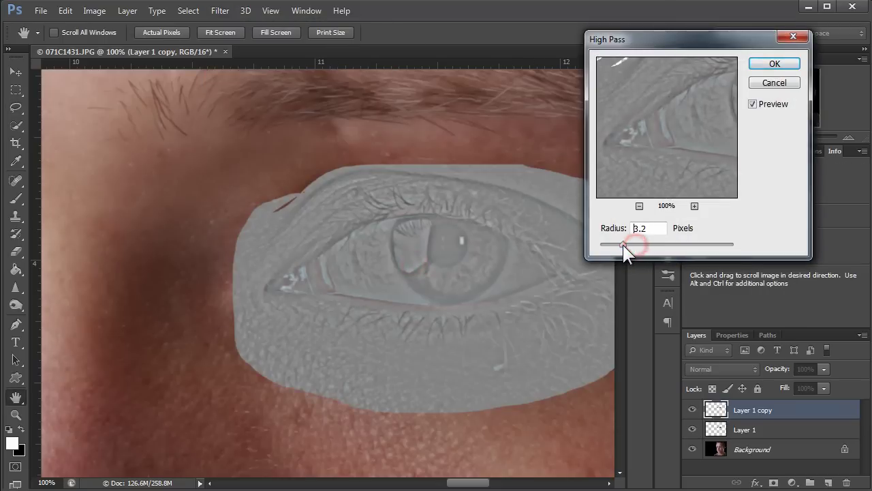
{"action": "left_click_drag", "start_coordinate": [622, 244], "coordinate": [614, 244]}
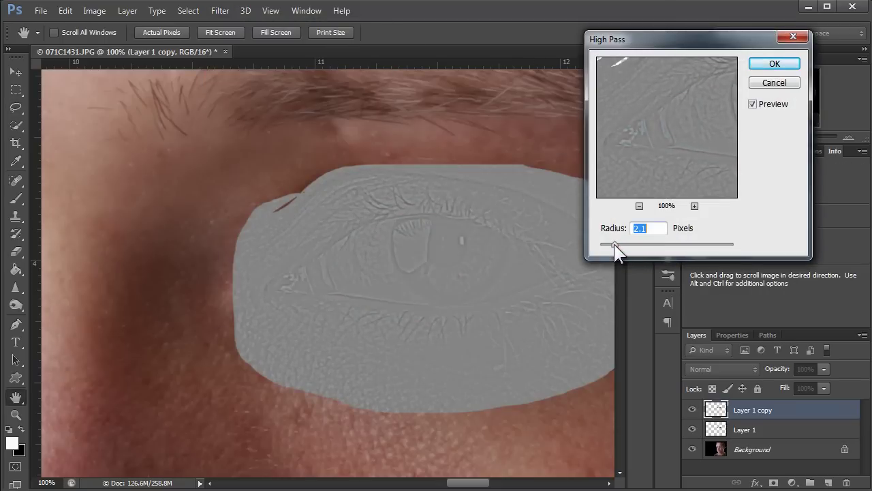
{"action": "left_click", "coordinate": [613, 244]}
{"action": "left_click_drag", "start_coordinate": [638, 244], "coordinate": [640, 244]}
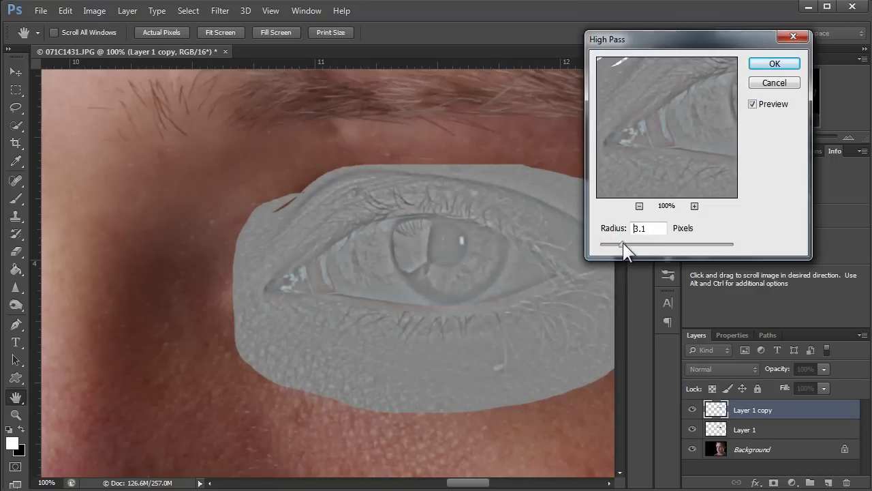
{"action": "left_click_drag", "start_coordinate": [622, 244], "coordinate": [637, 243]}
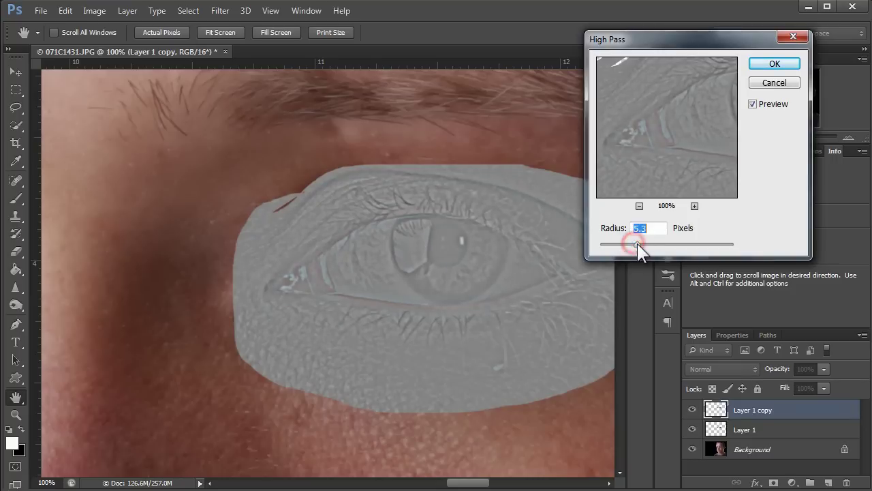
{"action": "left_click", "coordinate": [774, 63]}
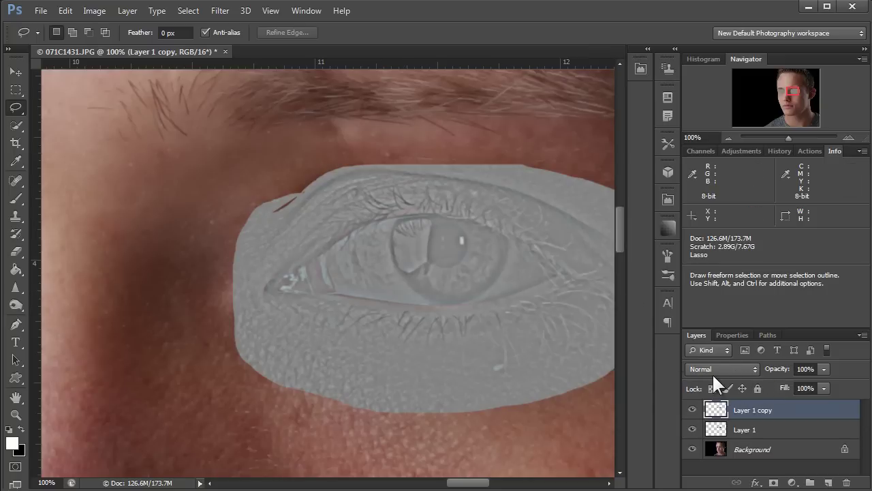
Step: Set Layer 1 copy's blend mode to Overlay and toggle its visibility to compare
{"action": "left_click", "coordinate": [755, 369]}
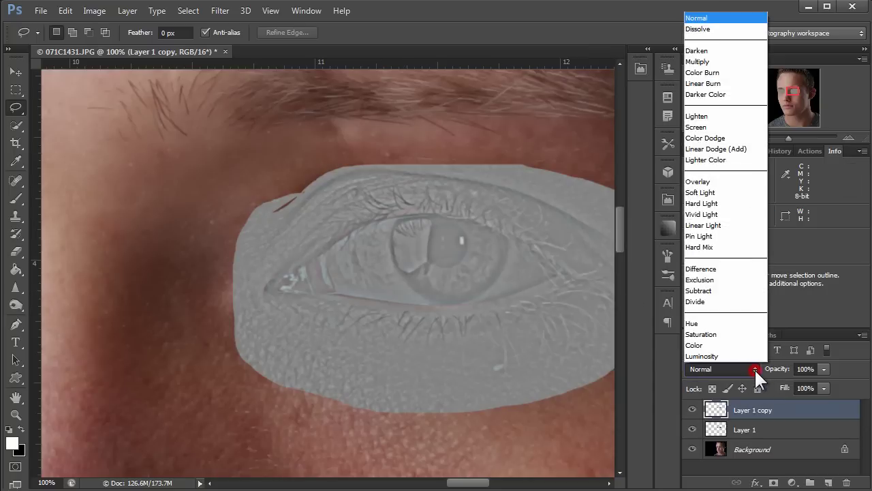
{"action": "left_click", "coordinate": [720, 182]}
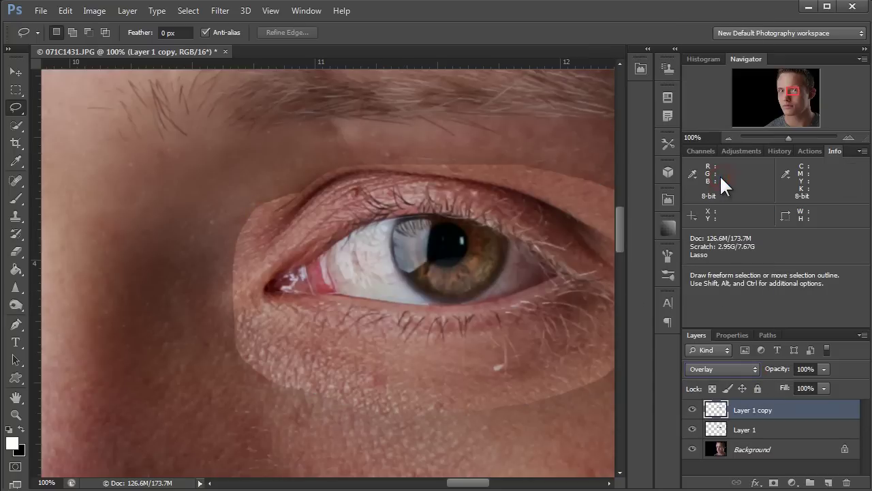
{"action": "left_click", "coordinate": [693, 409]}
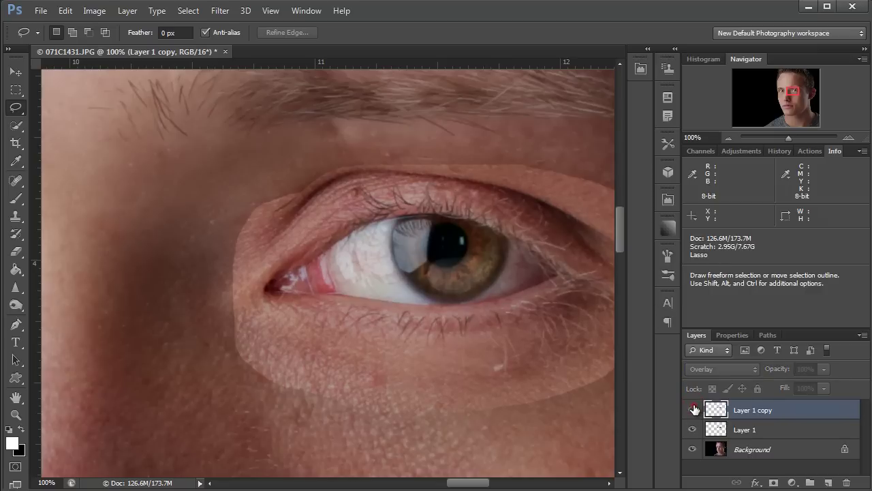
{"action": "left_click", "coordinate": [693, 408]}
{"action": "left_click", "coordinate": [693, 409]}
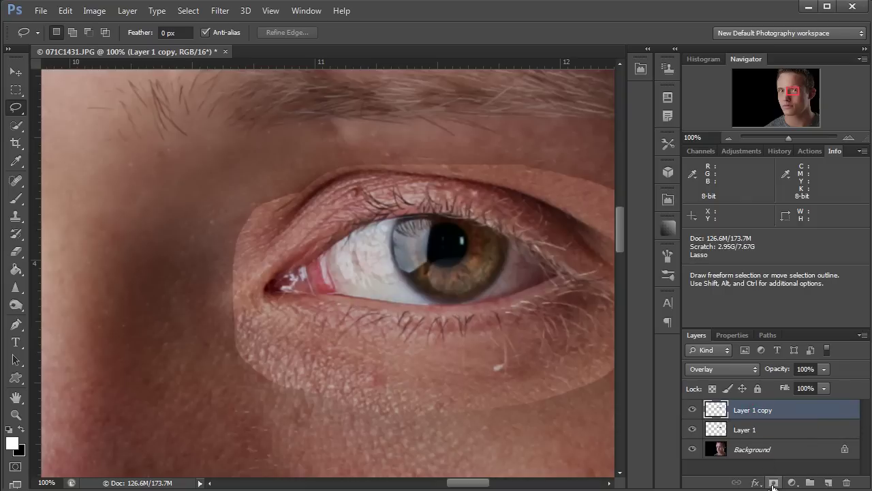
Step: Add hide-all black layer masks to Layer 1 copy and Layer 1
{"action": "left_click", "coordinate": [774, 484], "text": "alt"}
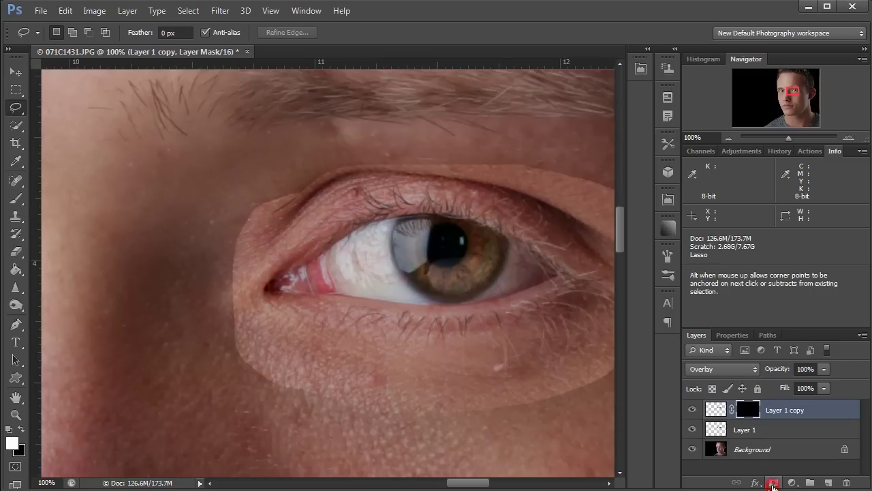
{"action": "left_click", "coordinate": [748, 434]}
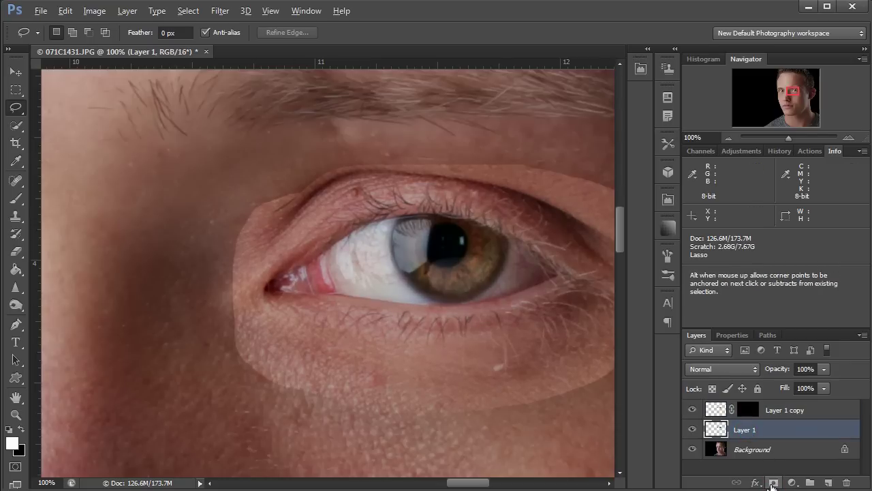
{"action": "left_click", "coordinate": [773, 484], "text": "alt"}
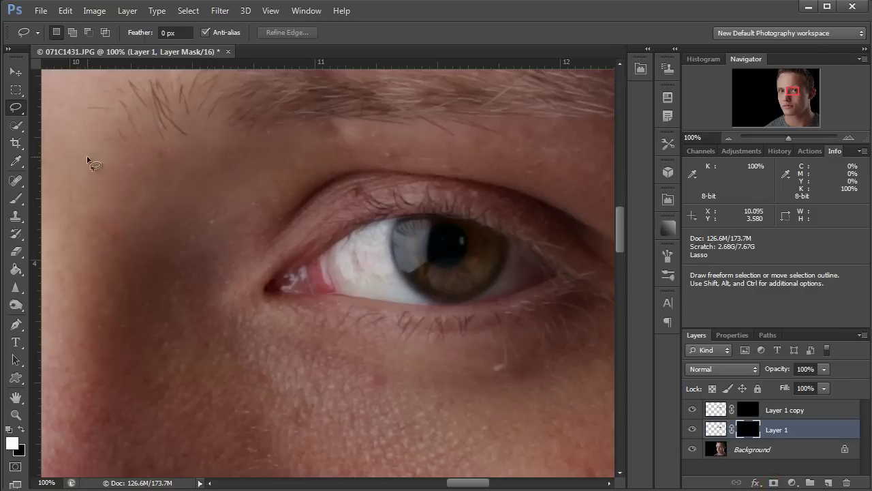
{"action": "left_click", "coordinate": [17, 199]}
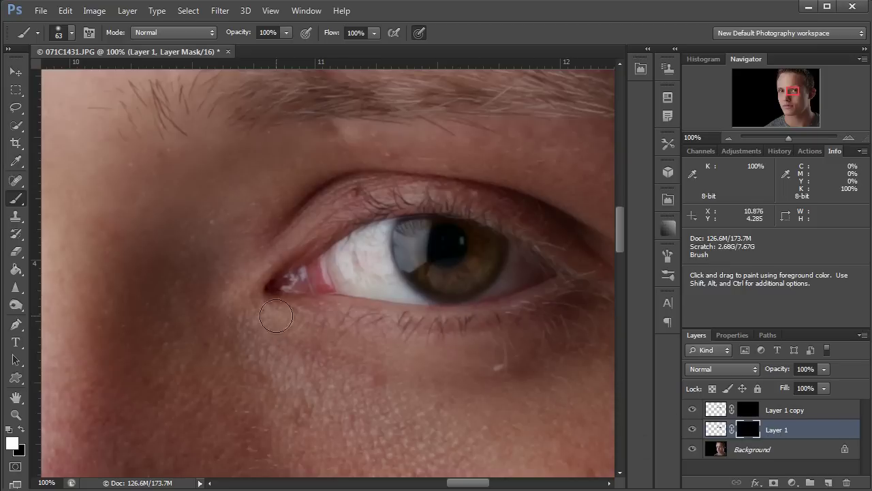
Step: Paint white over the iris on Layer 1's mask and preview it as a red overlay
{"action": "mouse_move", "coordinate": [439, 250]}
{"action": "left_mouse_down"}
{"action": "mouse_move", "coordinate": [424, 241]}
{"action": "mouse_move", "coordinate": [409, 248]}
{"action": "mouse_move", "coordinate": [456, 276]}
{"action": "mouse_move", "coordinate": [479, 243]}
{"action": "mouse_move", "coordinate": [453, 274]}
{"action": "mouse_move", "coordinate": [419, 248]}
{"action": "mouse_move", "coordinate": [452, 278]}
{"action": "mouse_move", "coordinate": [470, 241]}
{"action": "mouse_move", "coordinate": [419, 238]}
{"action": "mouse_move", "coordinate": [425, 271]}
{"action": "mouse_move", "coordinate": [456, 288]}
{"action": "mouse_move", "coordinate": [428, 265]}
{"action": "left_mouse_up"}
{"action": "key", "text": "backslash"}
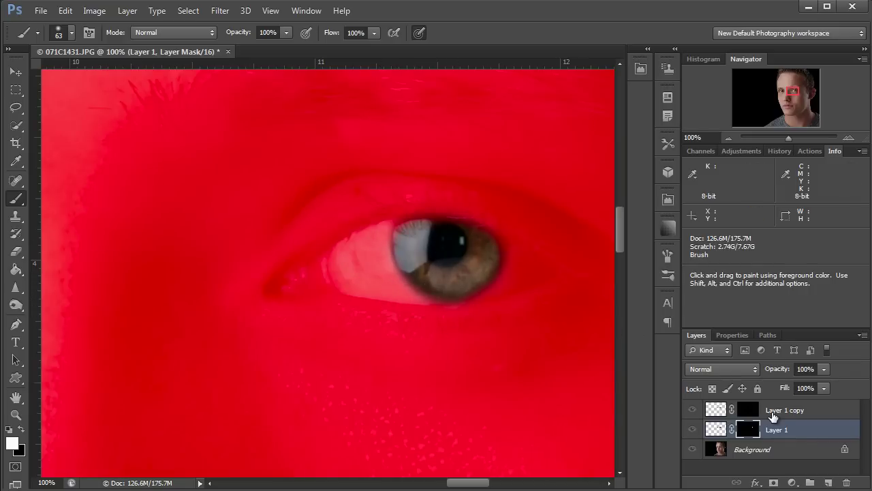
{"action": "key", "text": "backslash"}
Step: Paint the iris into Layer 1 copy's mask, cleaning the edge with black
{"action": "left_click", "coordinate": [746, 412]}
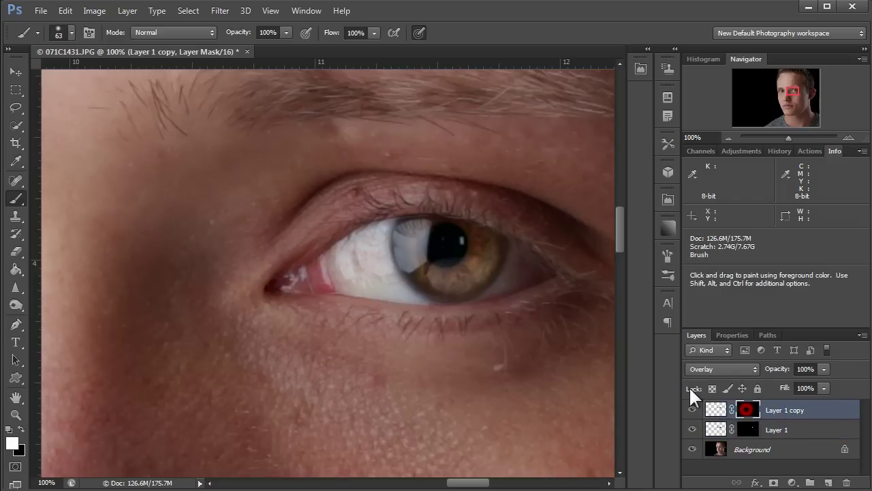
{"action": "mouse_move", "coordinate": [411, 242]}
{"action": "left_mouse_down"}
{"action": "mouse_move", "coordinate": [482, 270]}
{"action": "mouse_move", "coordinate": [407, 246]}
{"action": "mouse_move", "coordinate": [468, 251]}
{"action": "mouse_move", "coordinate": [437, 258]}
{"action": "left_mouse_up"}
{"action": "key", "text": "backslash"}
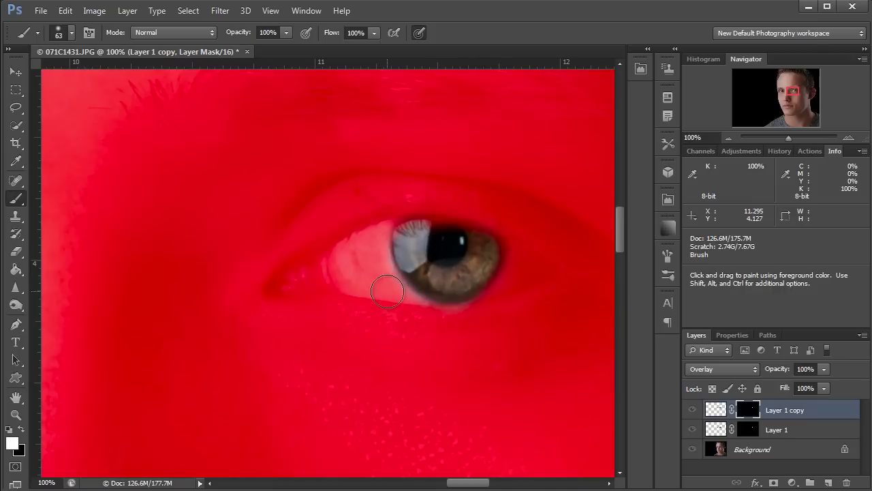
{"action": "key", "text": "x"}
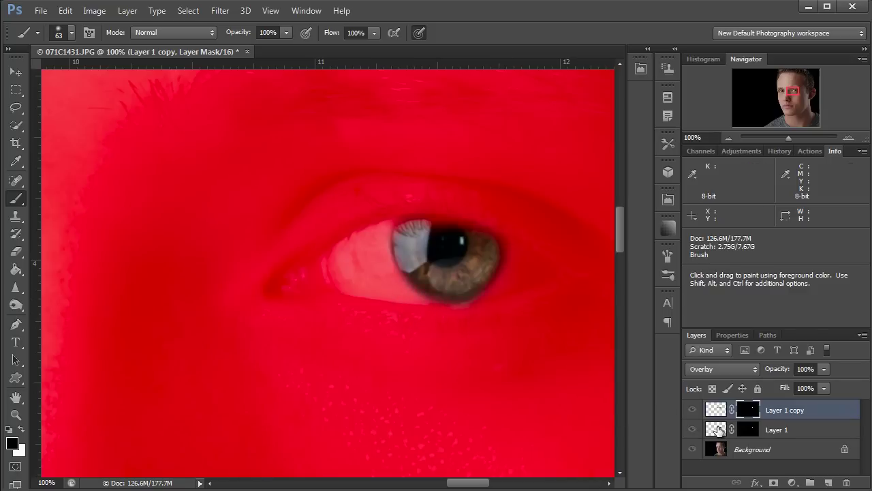
{"action": "key", "text": "backslash"}
{"action": "key", "text": "x"}
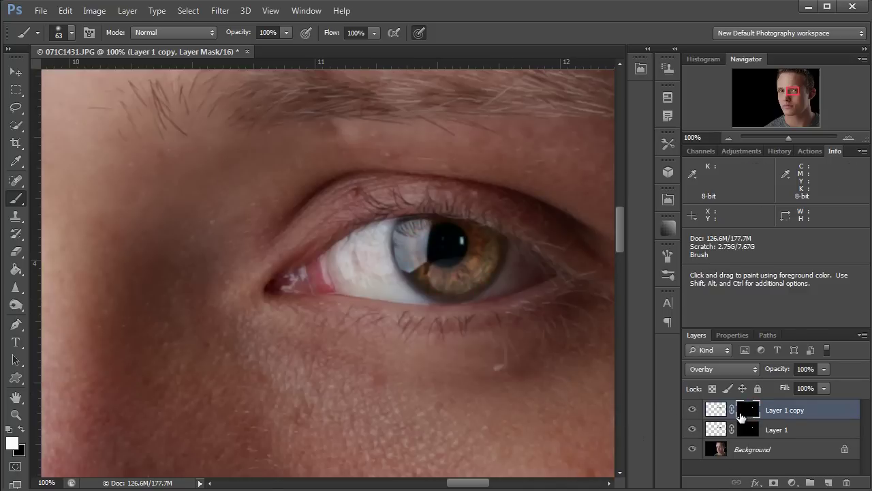
Step: Set Layer 1 copy's opacity to 75% and Layer 1's opacity to 67%
{"action": "left_click", "coordinate": [824, 369]}
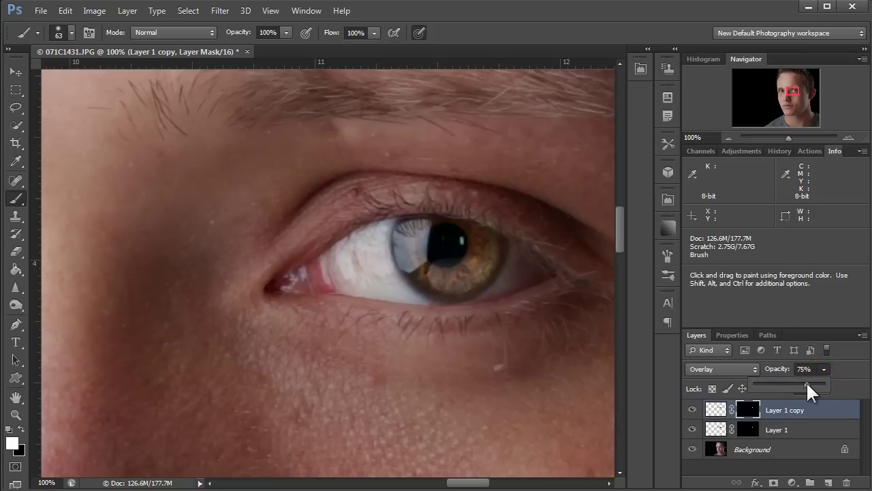
{"action": "left_click", "coordinate": [811, 439]}
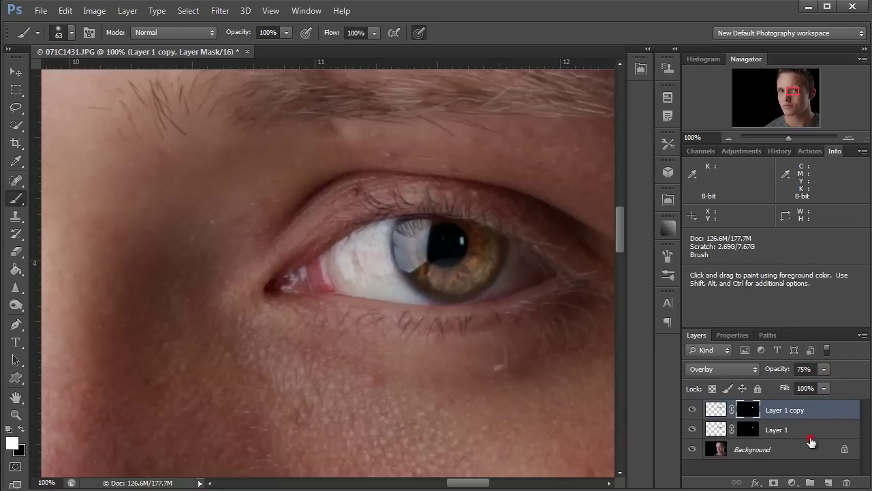
{"action": "left_click", "coordinate": [823, 368]}
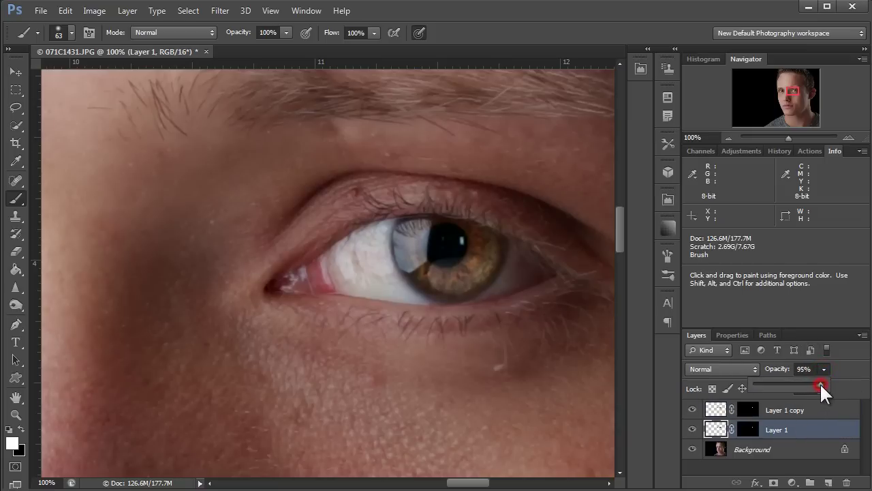
{"action": "left_click_drag", "start_coordinate": [786, 385], "coordinate": [801, 388]}
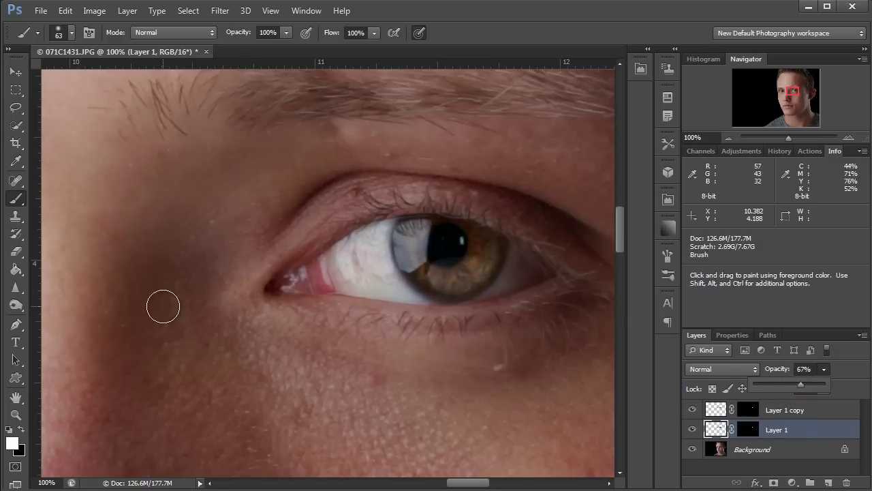
{"action": "left_click_drag", "start_coordinate": [103, 292], "coordinate": [68, 296]}
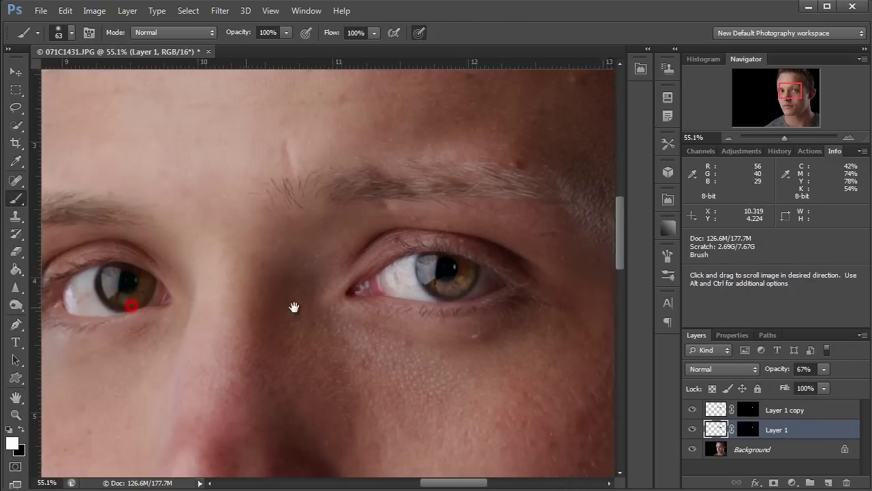
{"action": "left_click_drag", "start_coordinate": [294, 307], "coordinate": [311, 304]}
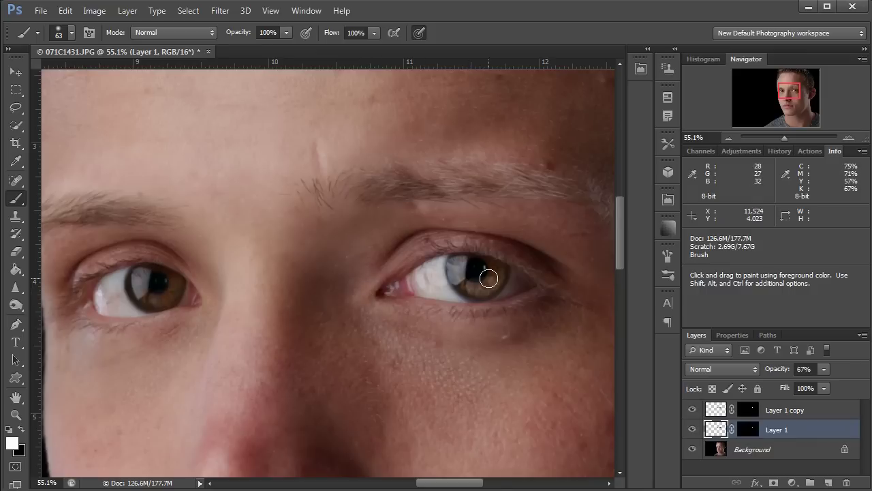